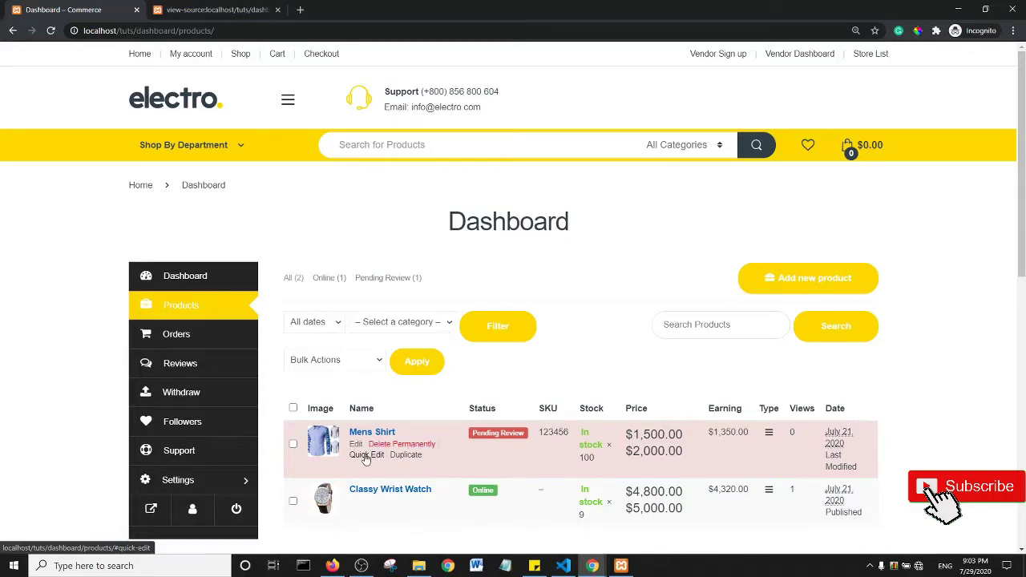
Step: Inspect the Mens Shirt row's Quick Edit link in DevTools to reveal its #quick-edit href
{"action": "scroll", "coordinate": [365, 458], "scroll_direction": "down", "scroll_amount": 2}
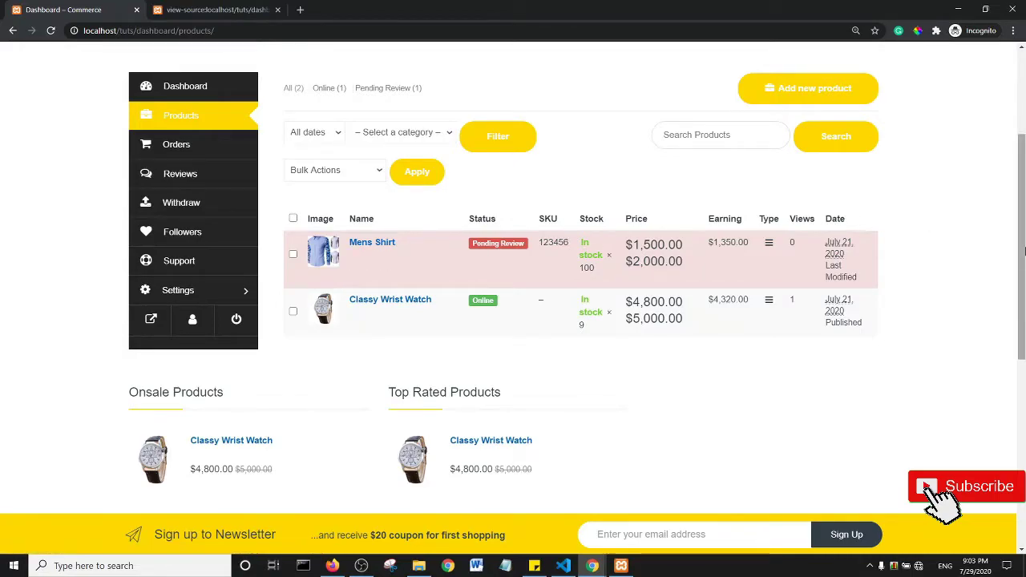
{"action": "scroll", "coordinate": [1024, 206], "scroll_direction": "up", "scroll_amount": 2}
{"action": "scroll", "coordinate": [1024, 207], "scroll_direction": "down", "scroll_amount": 1}
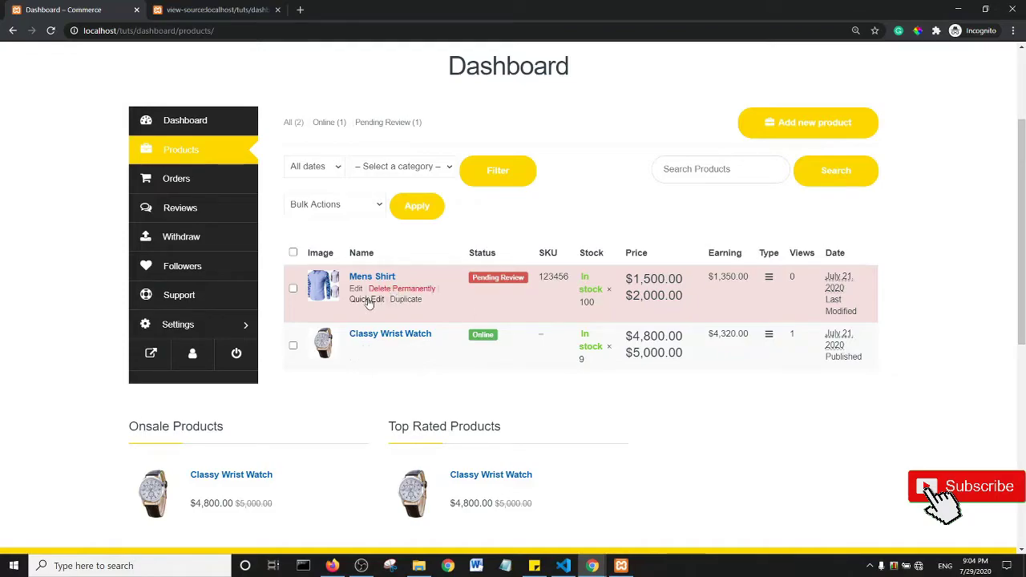
{"action": "mouse_move", "coordinate": [368, 259]}
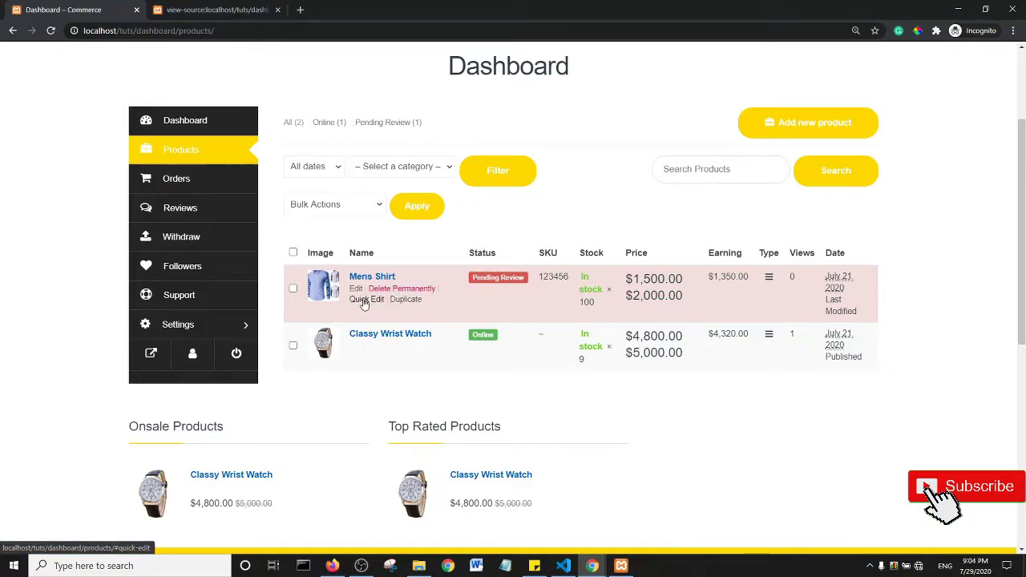
{"action": "right_click", "coordinate": [364, 302]}
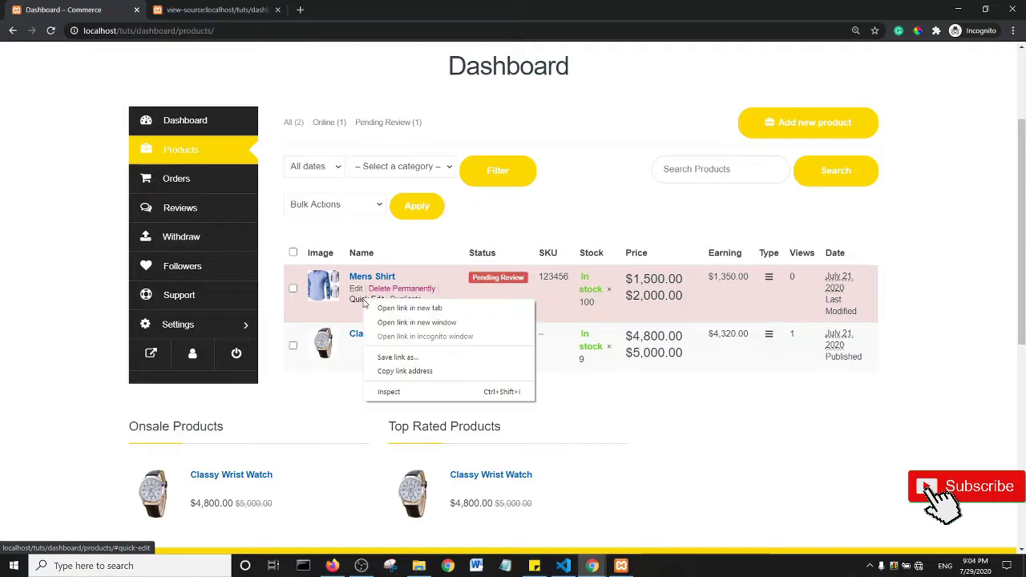
{"action": "left_click", "coordinate": [389, 392]}
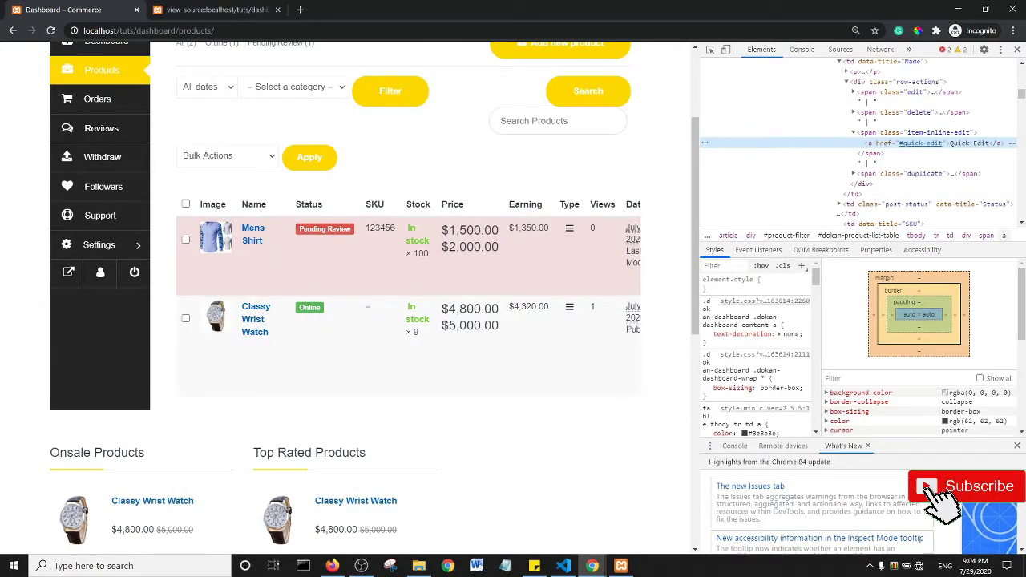
Step: Switch to the WordPress Customizer window and open the Additional CSS editor
{"action": "left_click", "coordinate": [591, 567]}
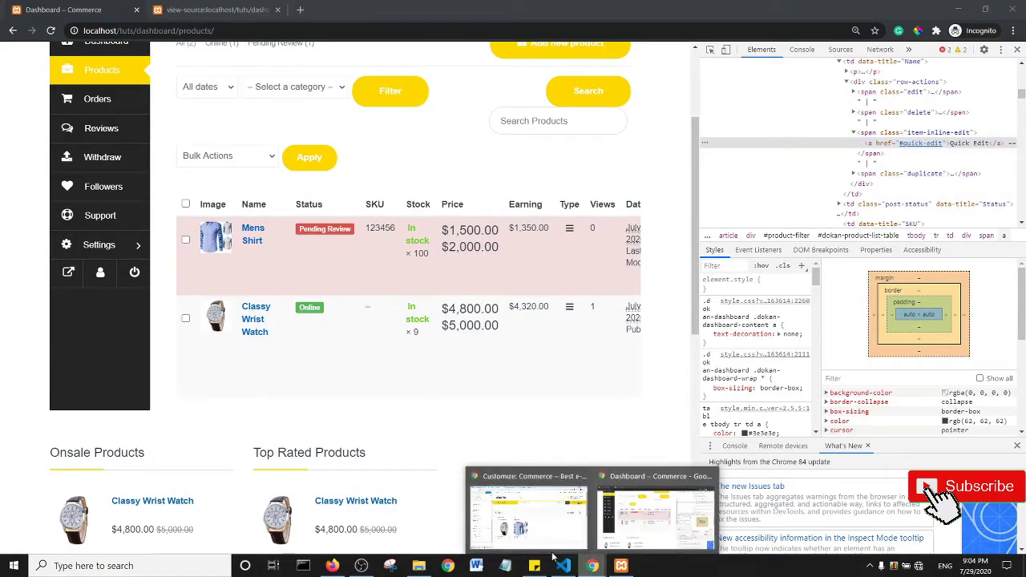
{"action": "left_click", "coordinate": [534, 512]}
{"action": "left_click", "coordinate": [57, 11]}
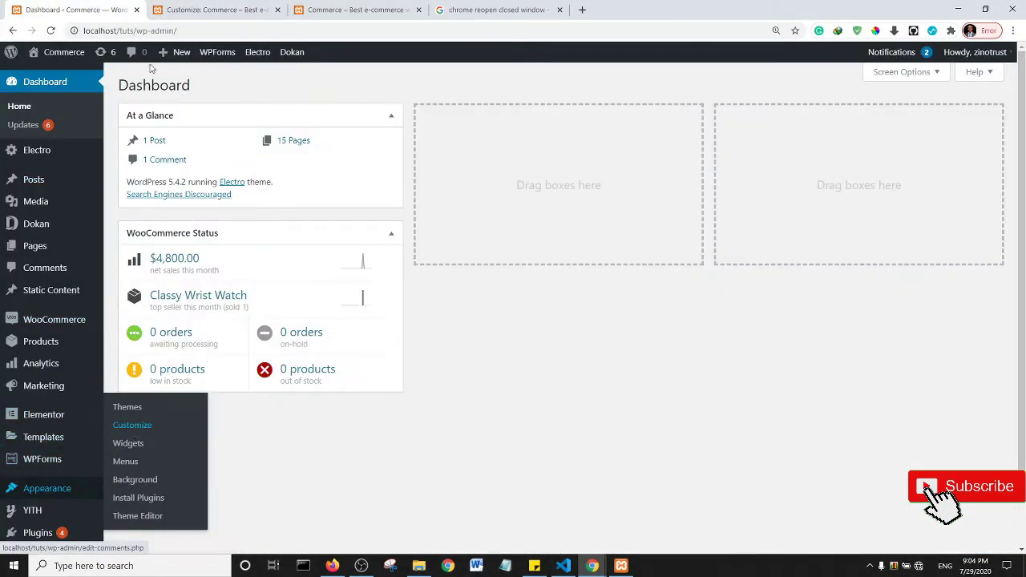
{"action": "left_click", "coordinate": [184, 9]}
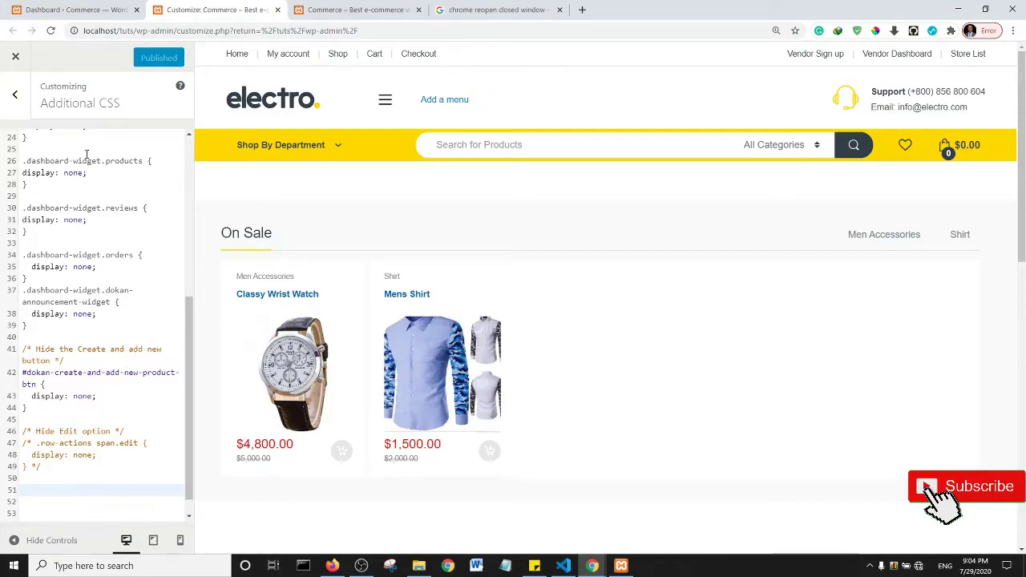
{"action": "left_click", "coordinate": [14, 95]}
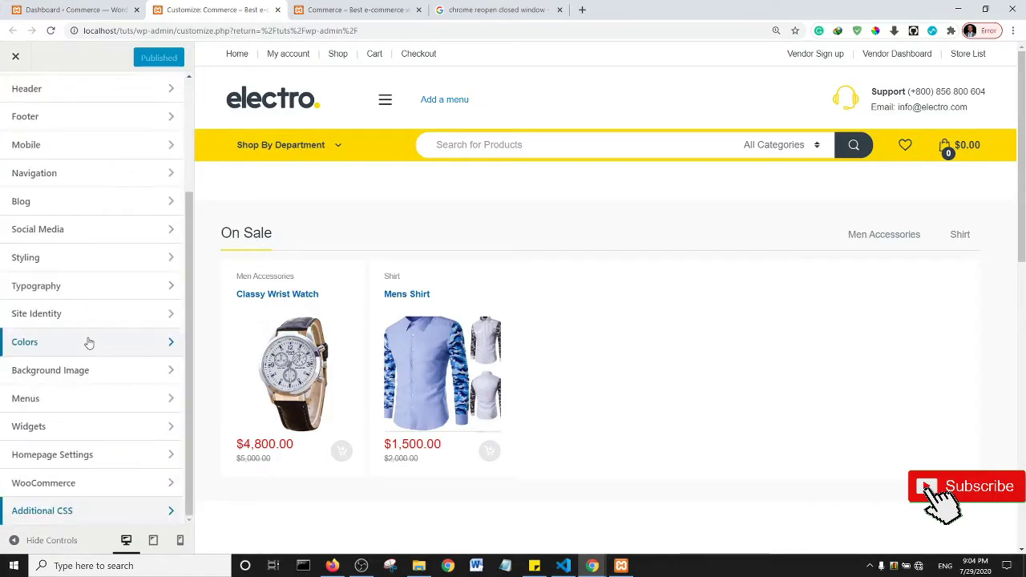
{"action": "left_click", "coordinate": [69, 510]}
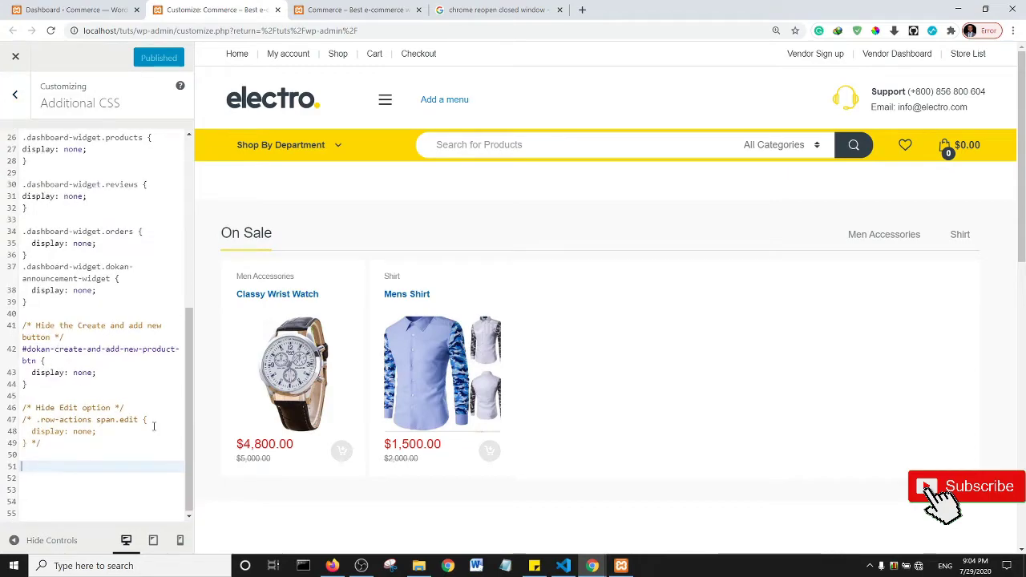
Step: Add the comment /* Hide quick edit */ on line 51 and start a rule below it
{"action": "key", "text": "ctrl+slash"}
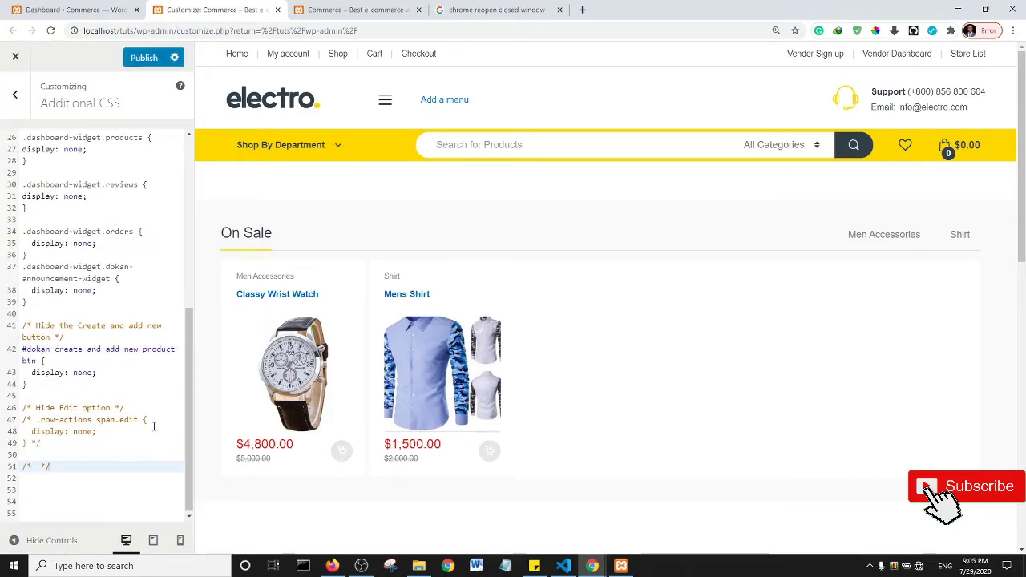
{"action": "type", "text": "Dis"}
{"action": "key", "text": "BackSpace"}
{"action": "key", "text": "BackSpace"}
{"action": "key", "text": "BackSpace"}
{"action": "type", "text": "ide "}
{"action": "type", "text": "quick edit"}
{"action": "key", "text": "Down"}
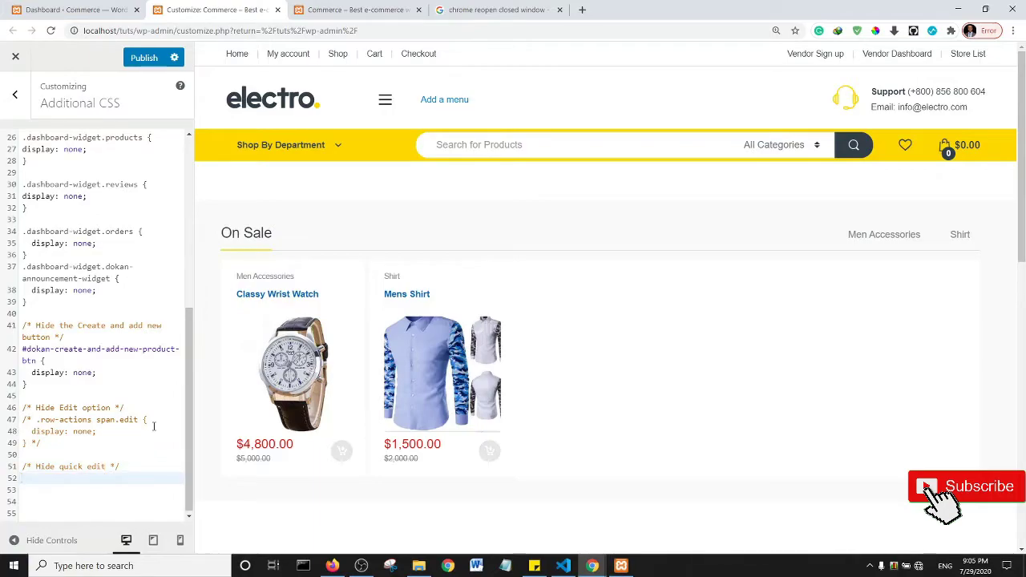
{"action": "type", "text": "{"}
{"action": "type", "text": "d"}
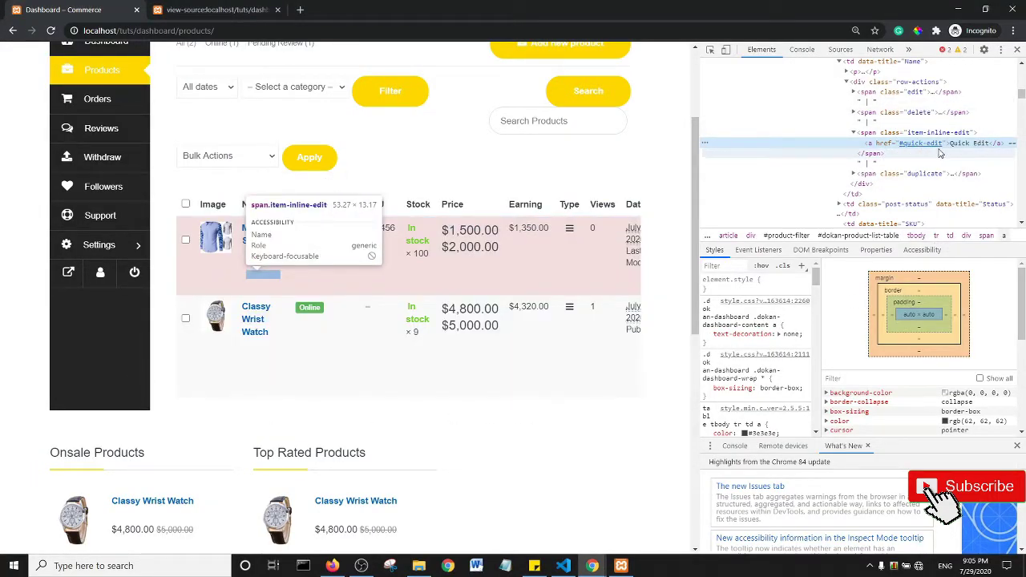
Step: Write the rule [href=#quick-edit] { display: none; } under the comment
{"action": "key", "text": "alt+Tab"}
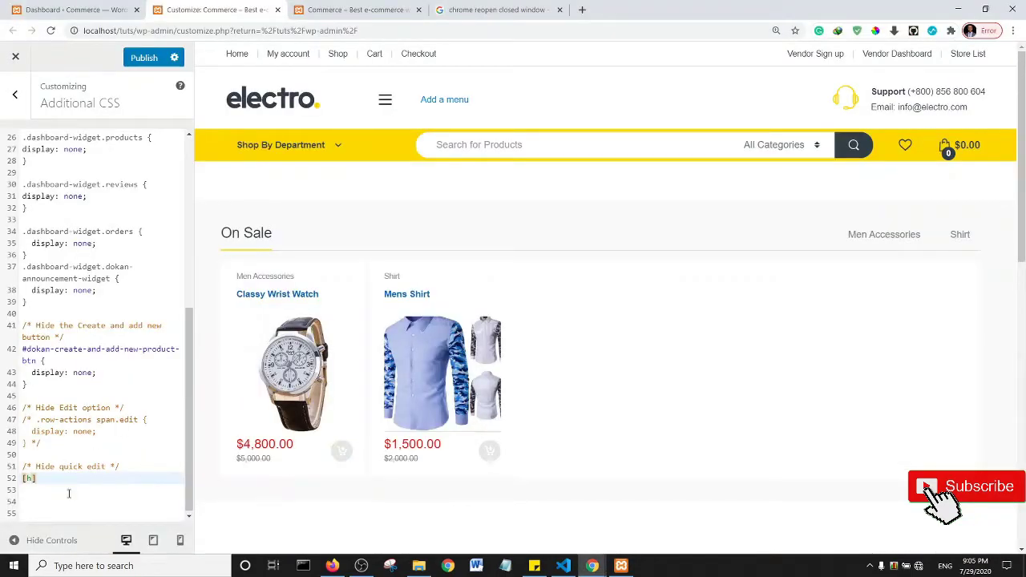
{"action": "type", "text": "ref="}
{"action": "type", "text": "#"}
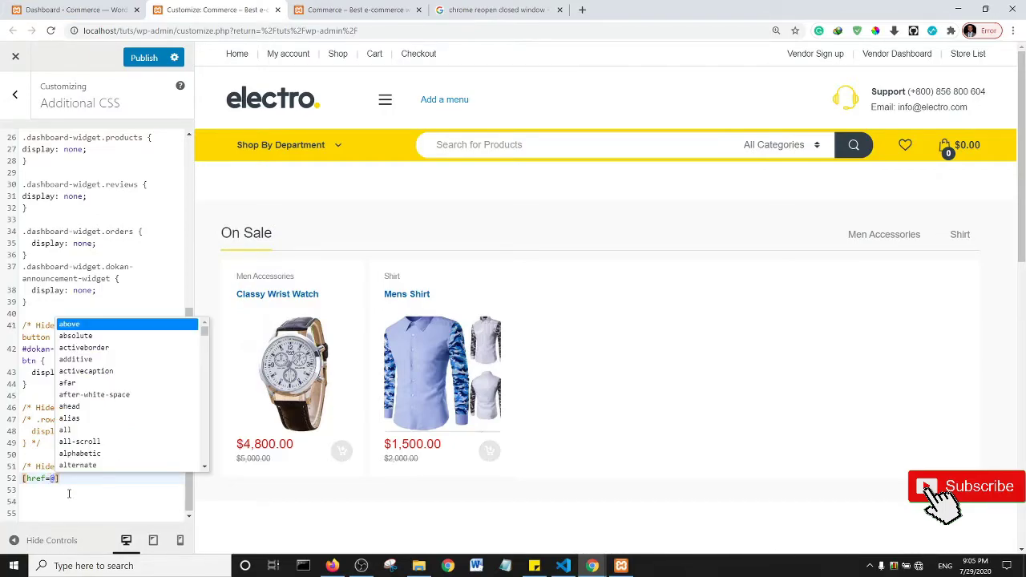
{"action": "key", "text": "BackSpace"}
{"action": "type", "text": "#"}
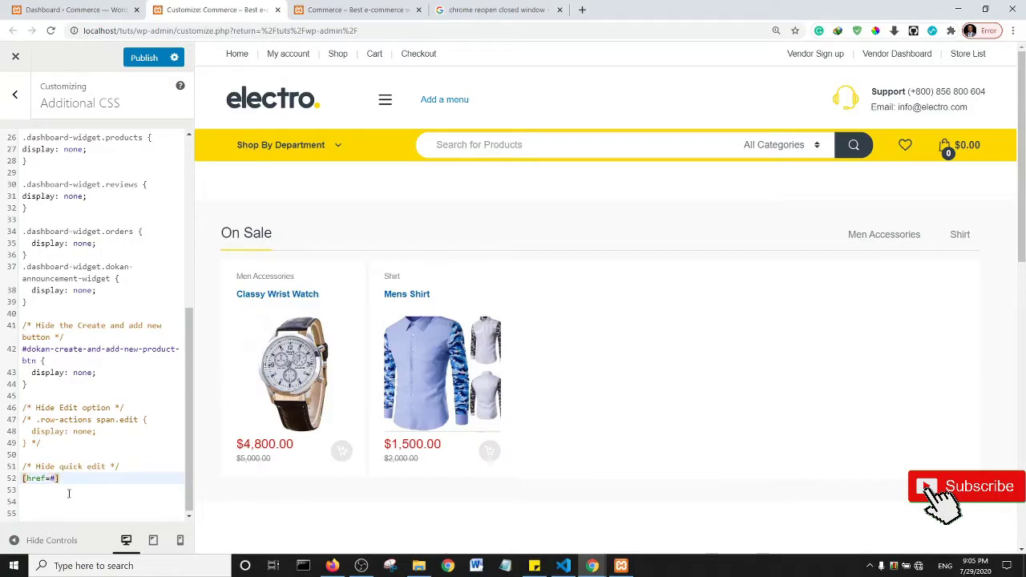
{"action": "type", "text": "qui"}
{"action": "type", "text": "ck-edit]"}
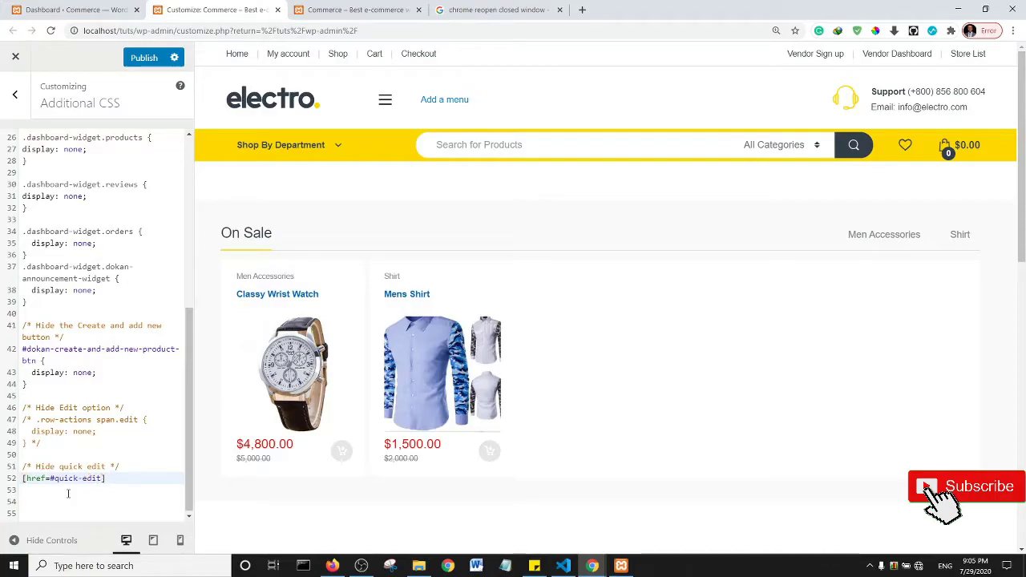
{"action": "type", "text": " {"}
{"action": "key", "text": "Return"}
{"action": "type", "text": "display"}
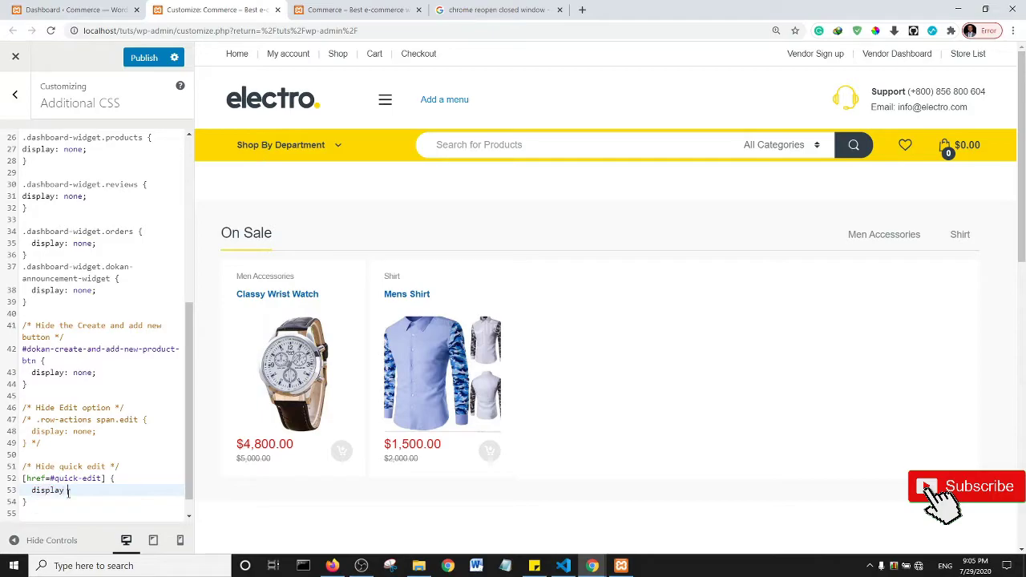
{"action": "type", "text": ":"}
{"action": "type", "text": " none"}
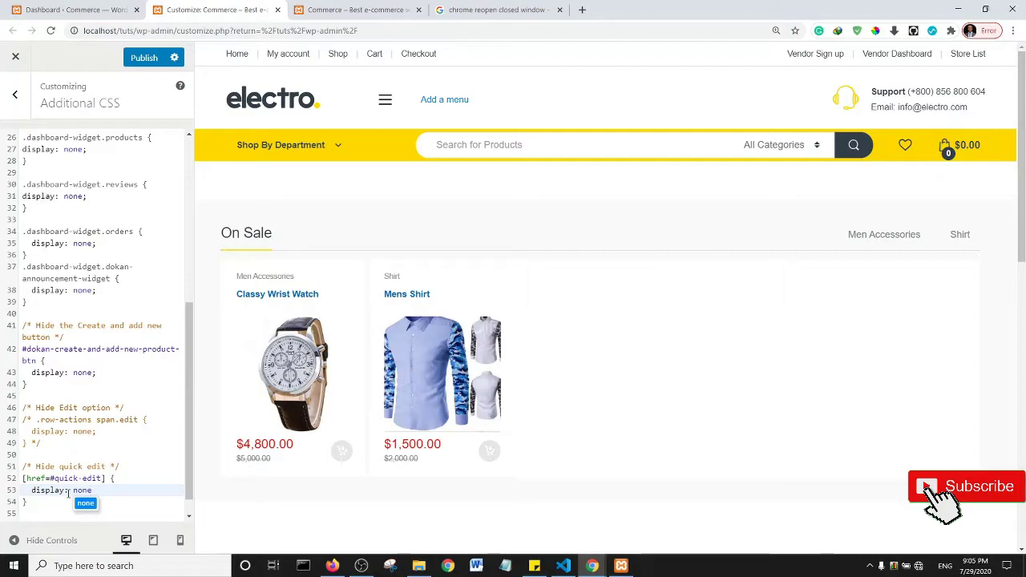
{"action": "type", "text": ";"}
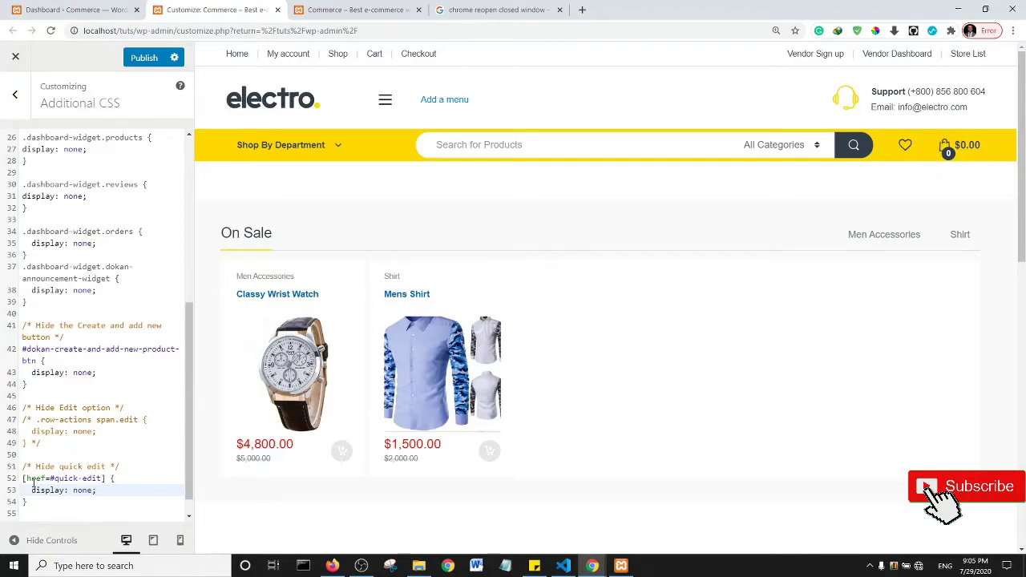
Step: Quote the selector as [href='#quick-edit'] and publish the Additional CSS
{"action": "left_click", "coordinate": [50, 479]}
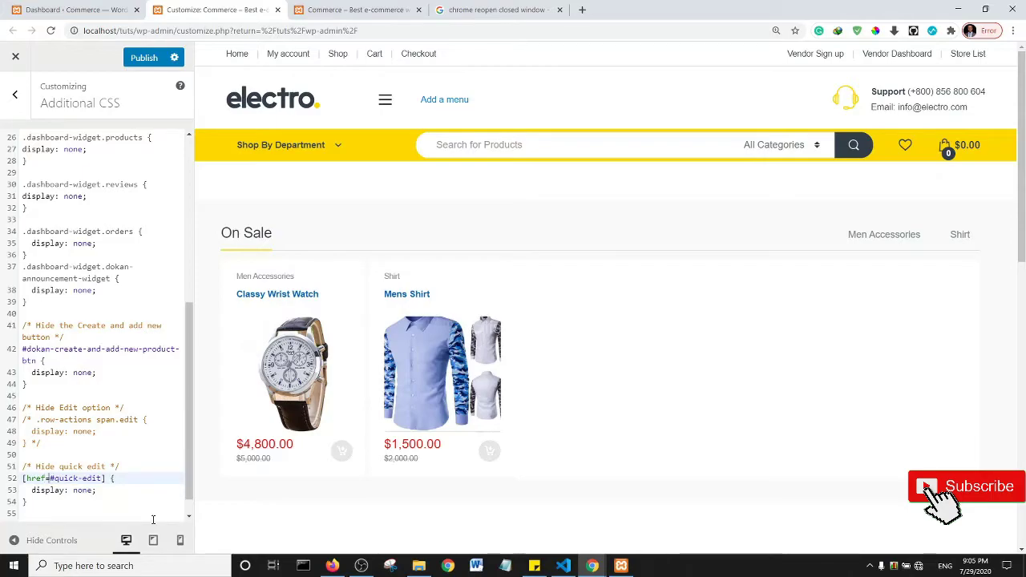
{"action": "type", "text": "'"}
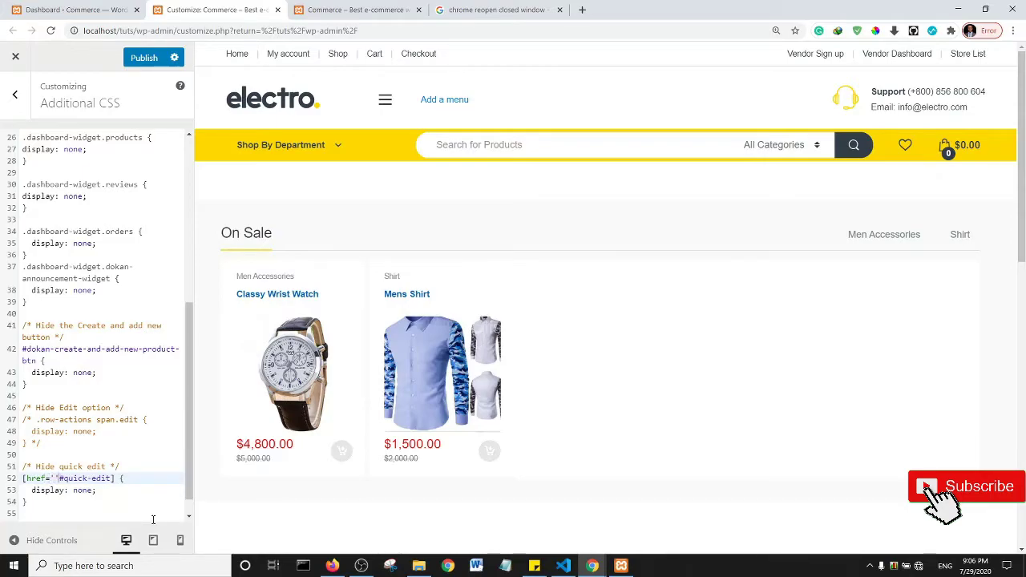
{"action": "key", "text": "shift+Right"}
{"action": "key", "text": "shift+Right"}
{"action": "key", "text": "shift+Right"}
{"action": "key", "text": "shift+Right"}
{"action": "key", "text": "shift+Right"}
{"action": "key", "text": "shift+Right"}
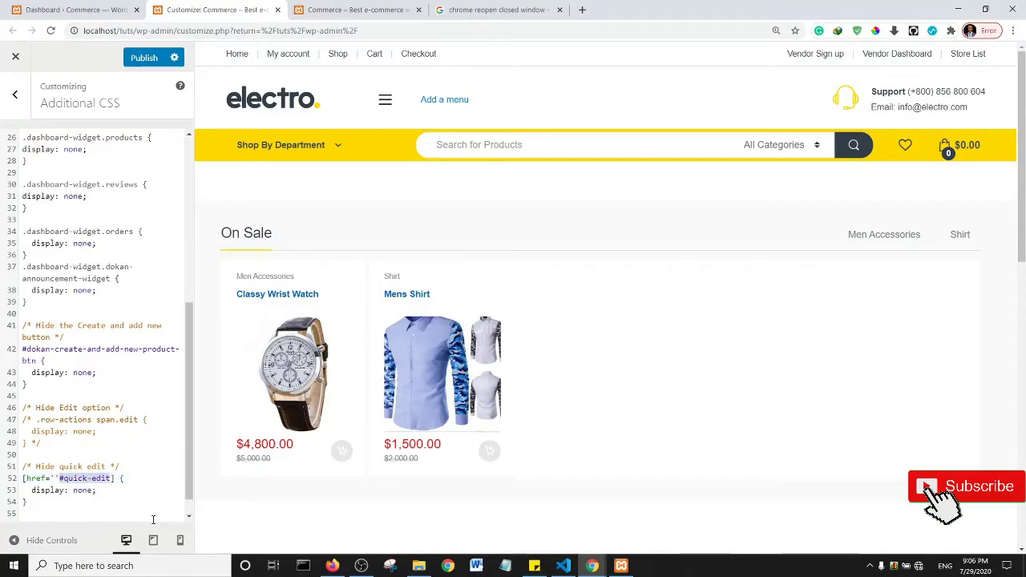
{"action": "key", "text": "ctrl+x"}
{"action": "key", "text": "ctrl+v"}
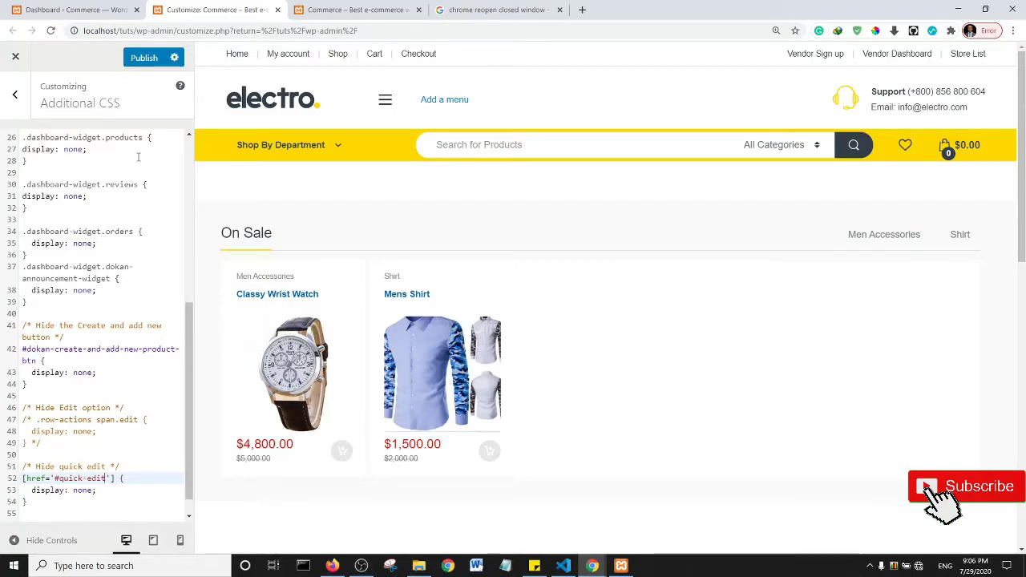
{"action": "left_click", "coordinate": [146, 59]}
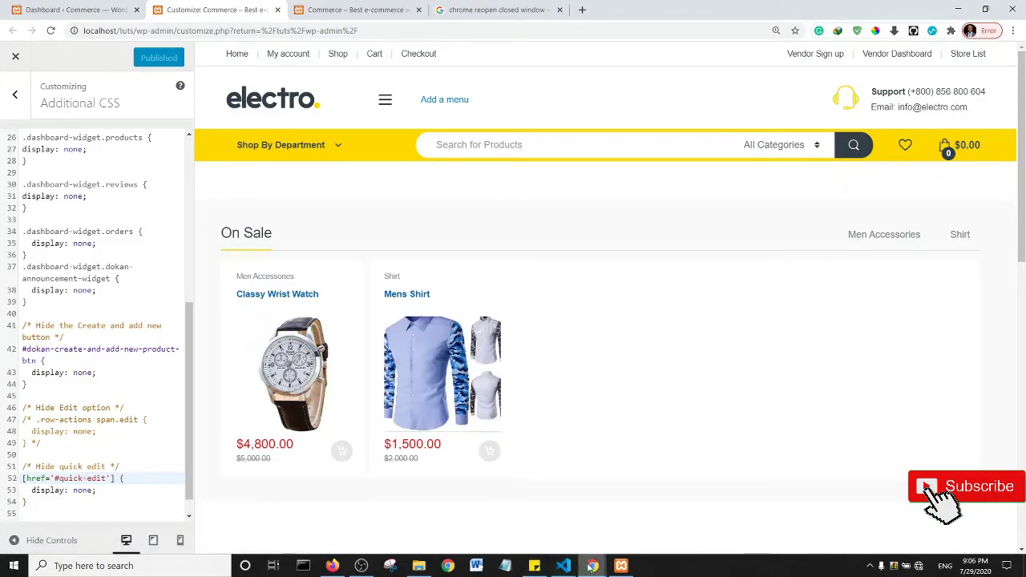
{"action": "mouse_move", "coordinate": [592, 566]}
{"action": "left_click", "coordinate": [650, 511]}
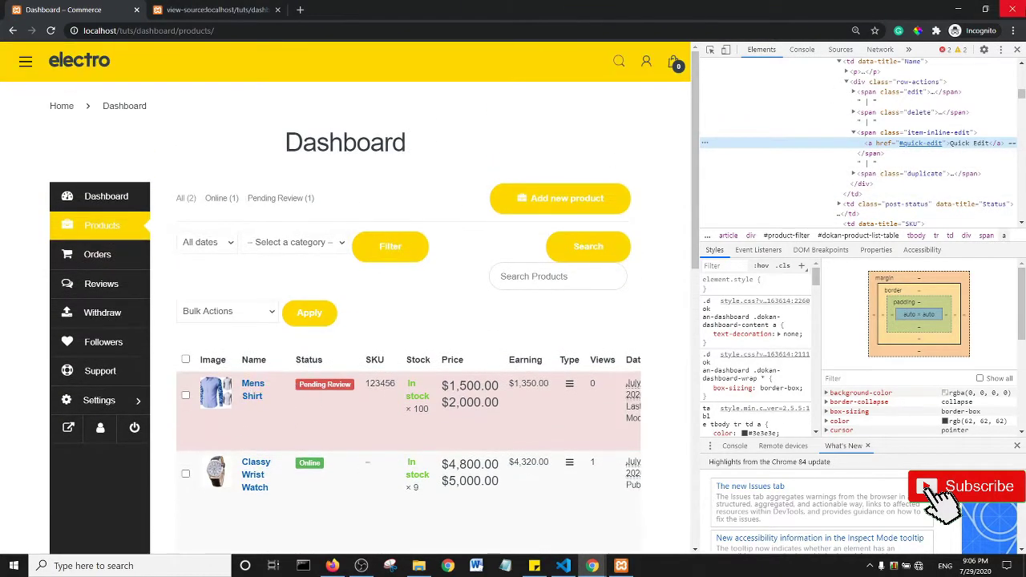
Step: Close DevTools and reload the Dokan products page to apply the new CSS
{"action": "left_click", "coordinate": [1017, 50]}
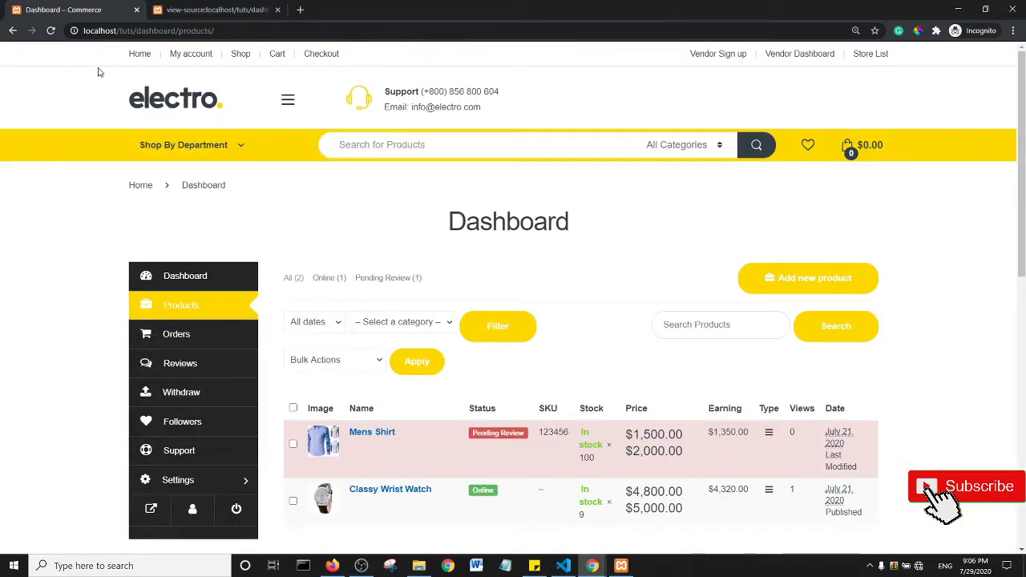
{"action": "left_click", "coordinate": [51, 30]}
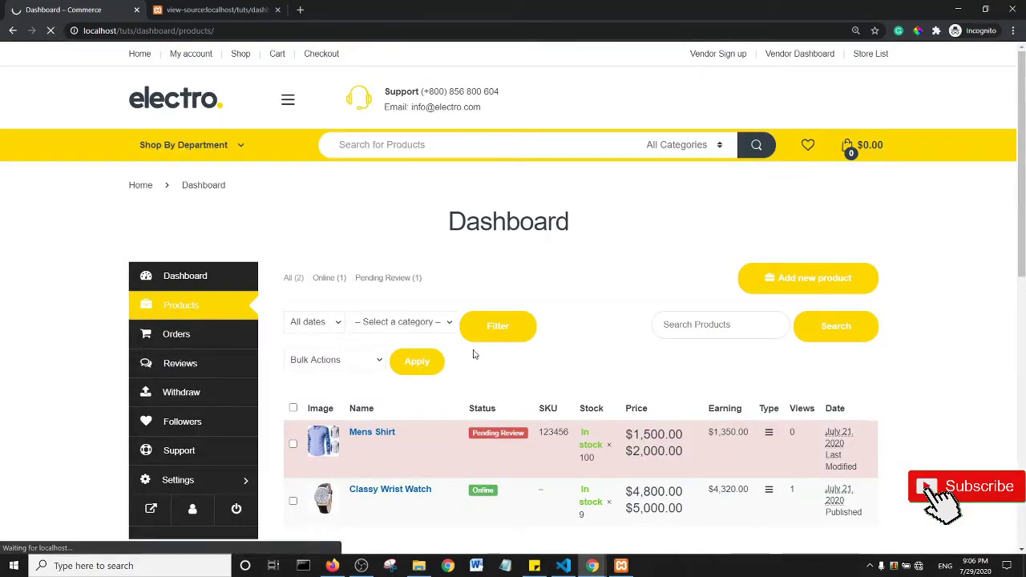